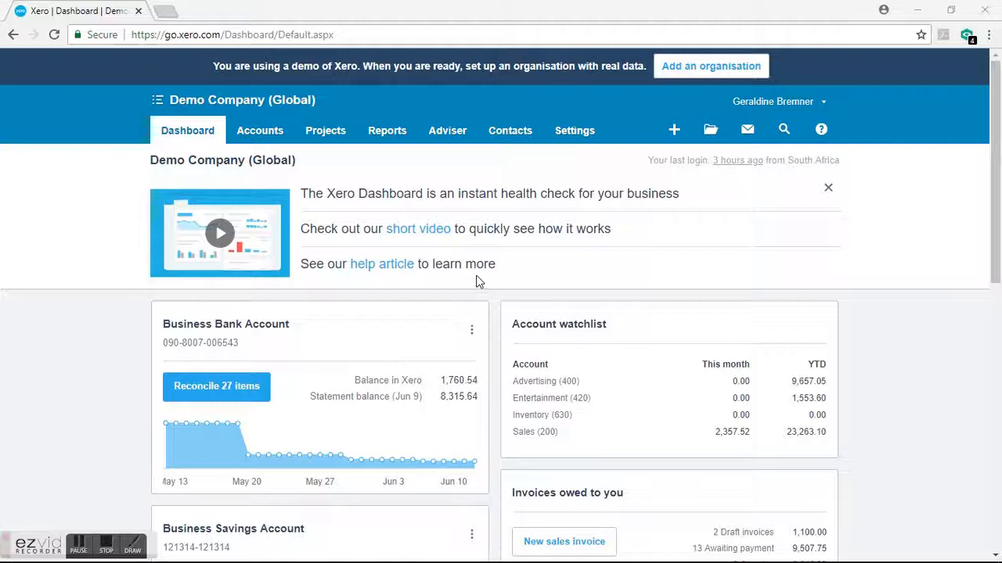
Step: Start a new sales invoice from the Sales area of Accounts
scroll(476, 272, "down", 1)
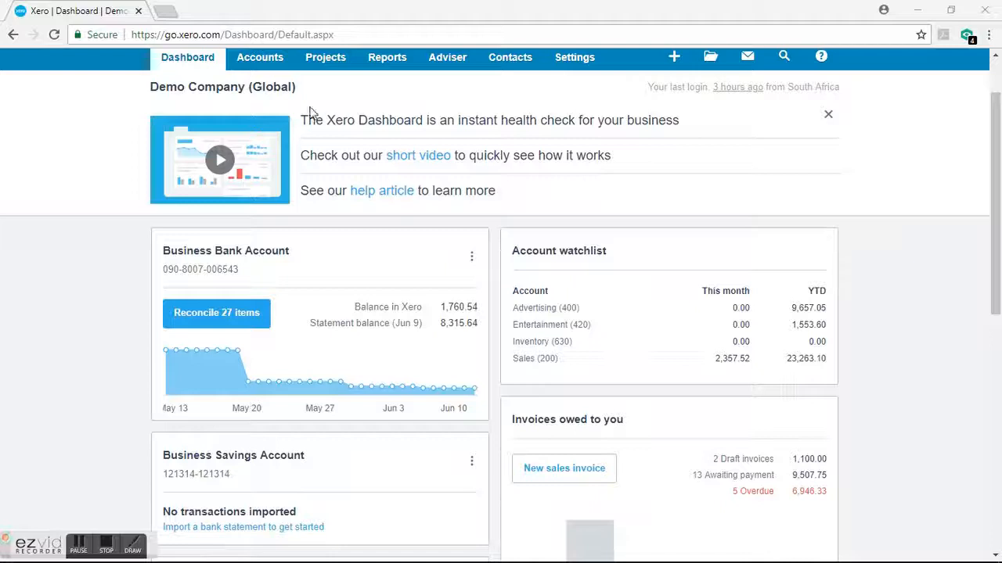
scroll(310, 112, "up", 1)
left_click(255, 133)
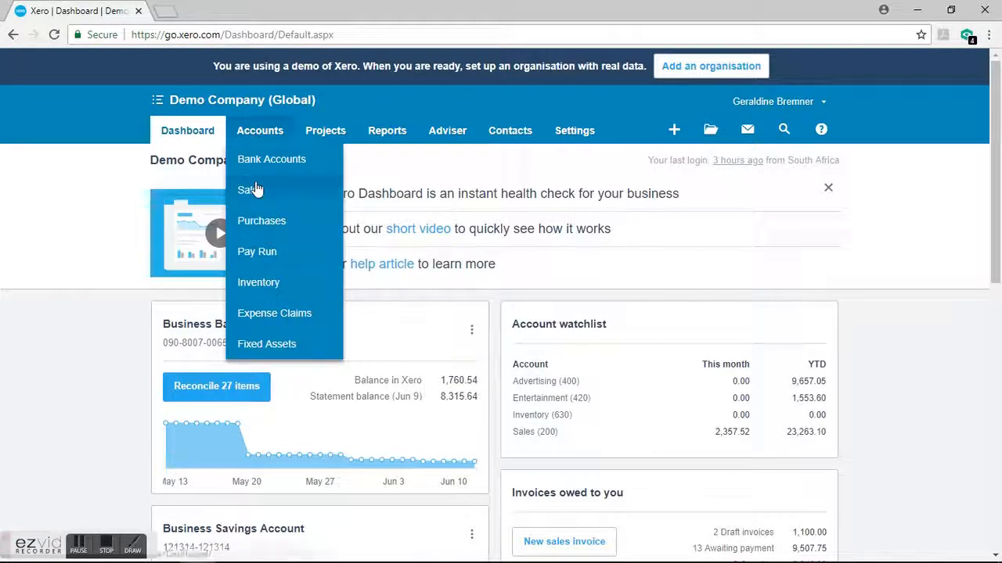
left_click(255, 189)
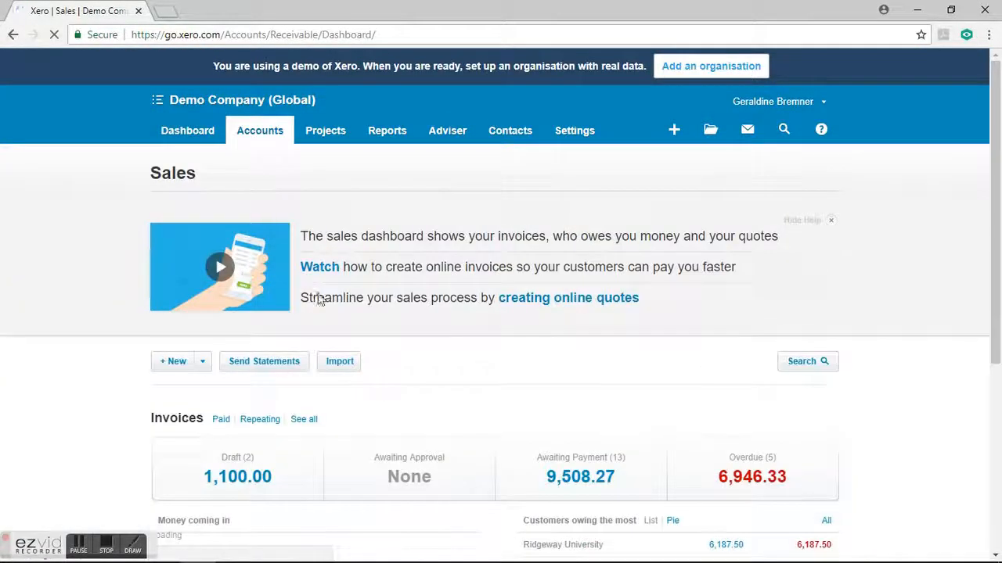
left_click(204, 363)
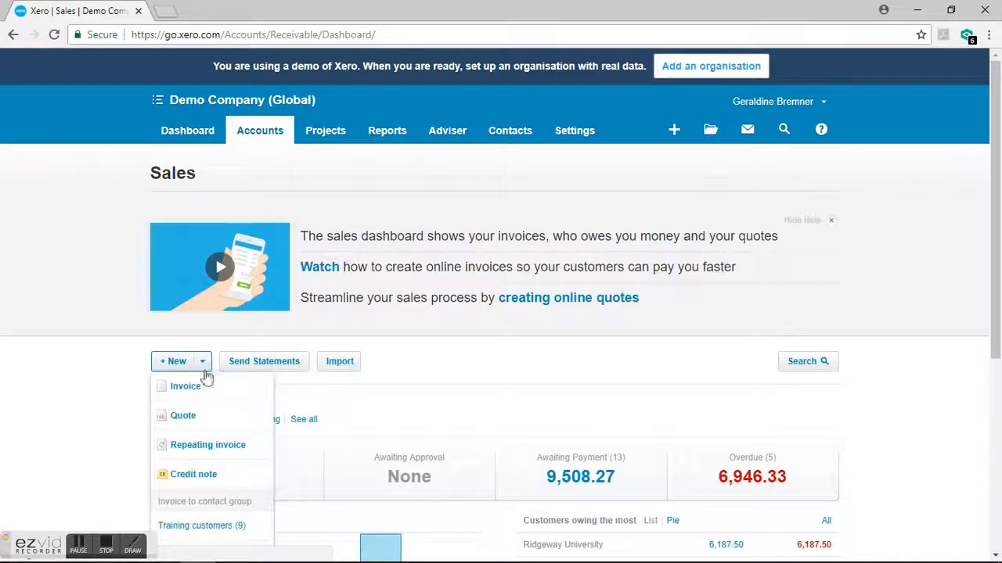
left_click(203, 388)
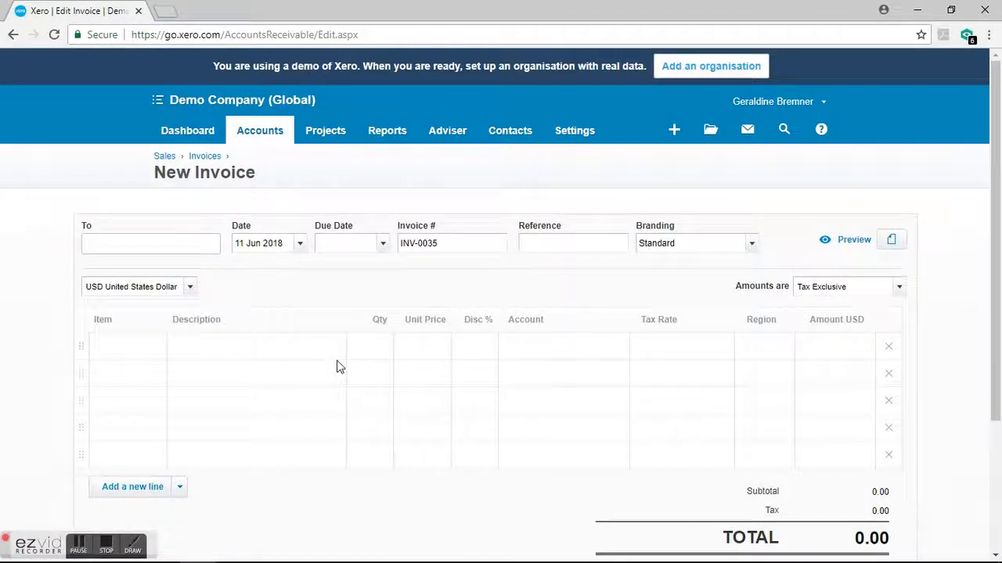
Step: Address the invoice to the existing customer by first name and set the due date to 30 Jun 2018
left_click(144, 252)
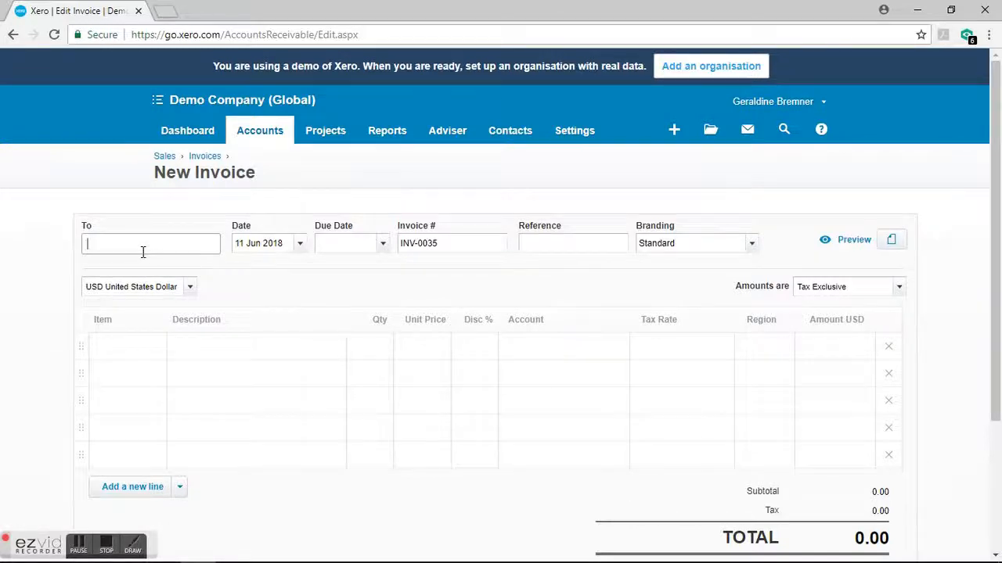
type("a")
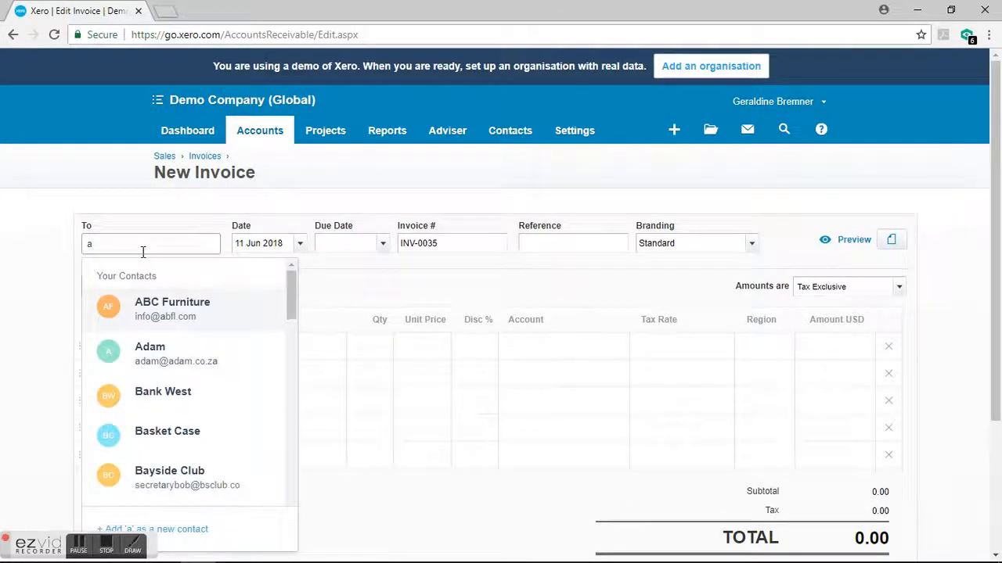
type("dam")
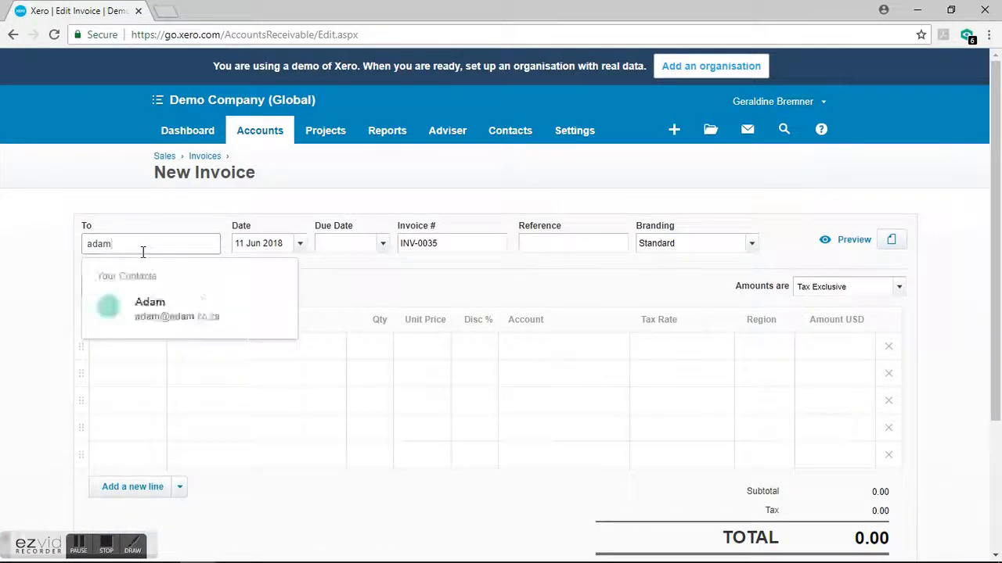
left_click(206, 312)
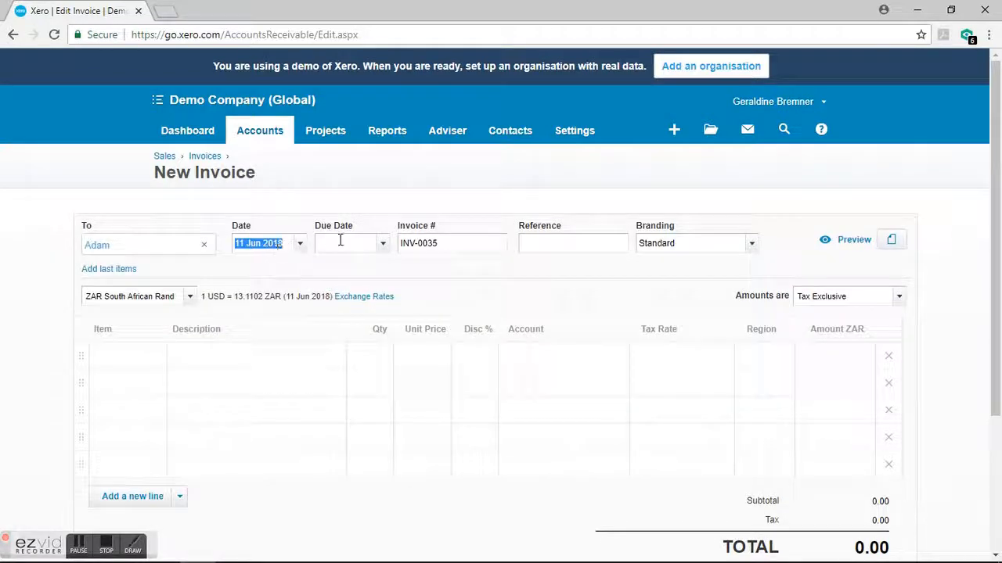
left_click(383, 248)
left_click(538, 454)
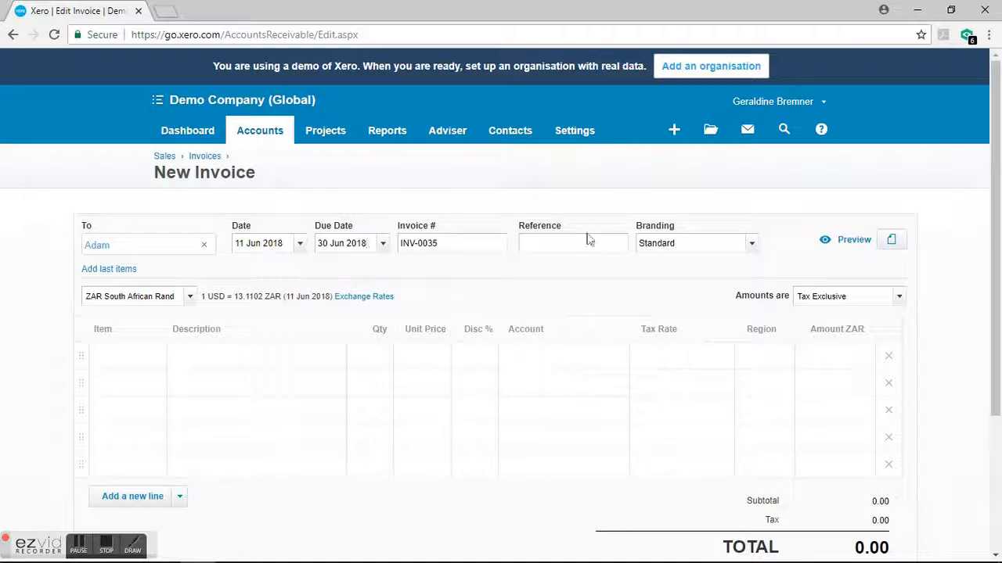
Step: Set the invoice branding to Standard, the currency to ZAR South African Rand and the amounts to Tax Exclusive
left_click(752, 246)
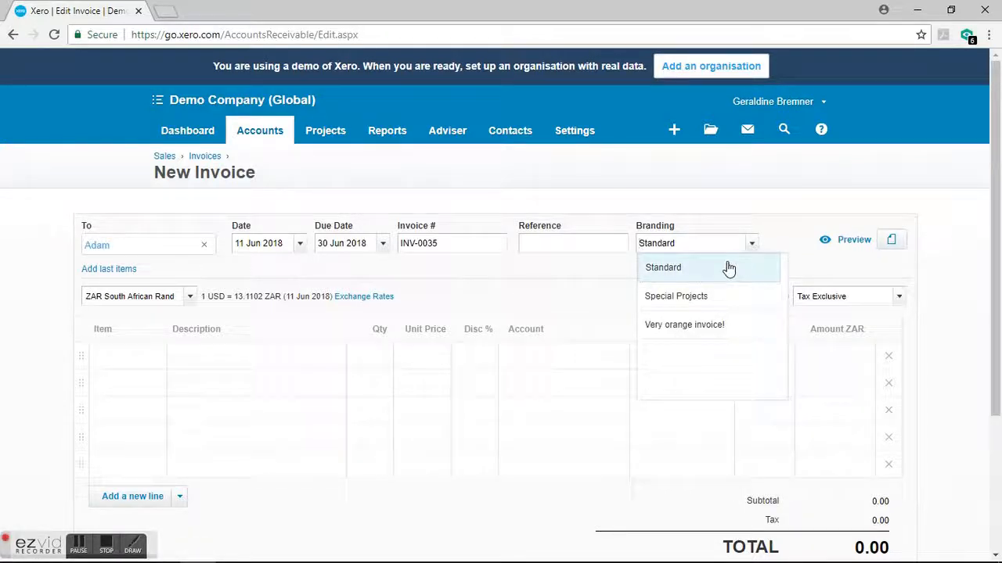
left_click(728, 268)
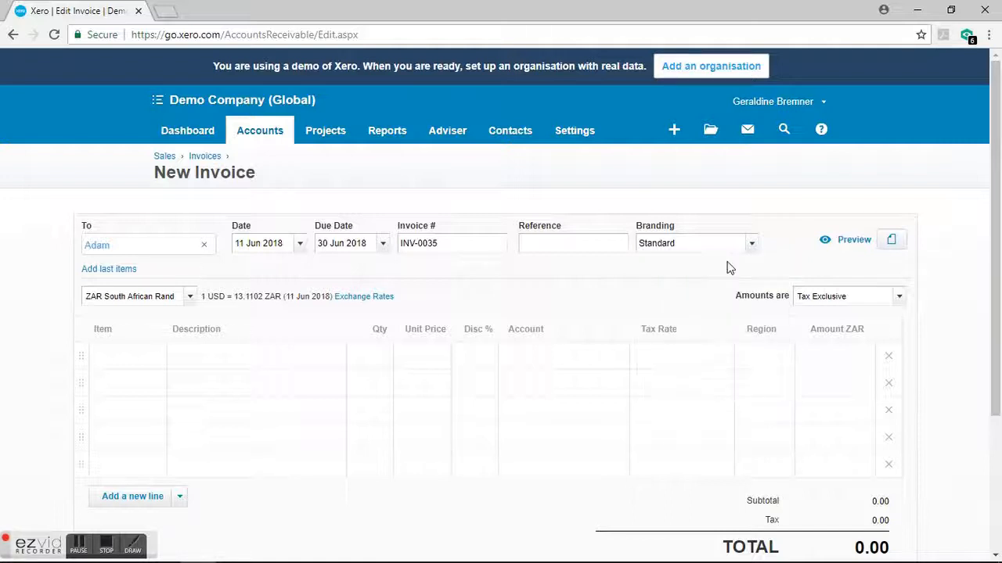
left_click(192, 300)
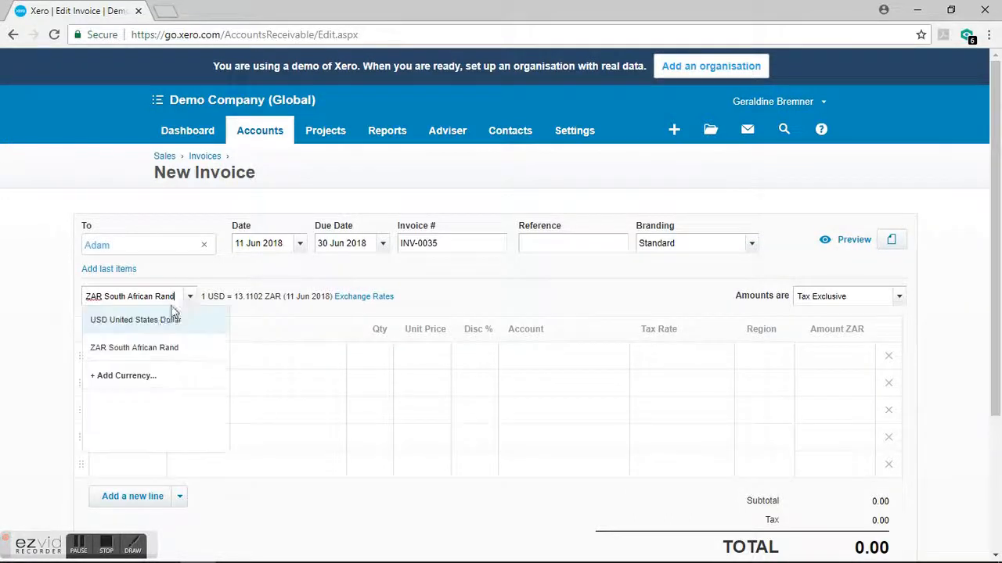
left_click(143, 353)
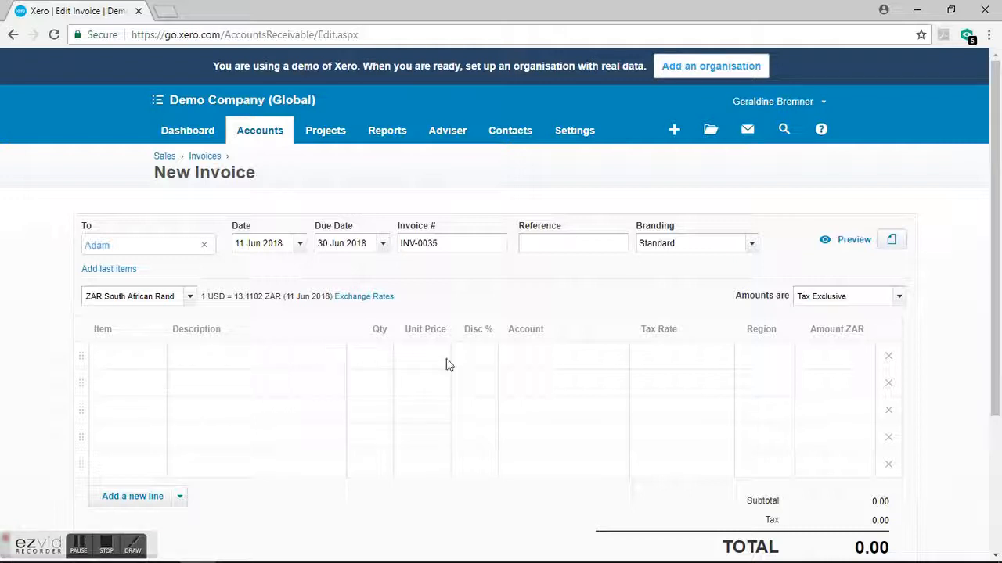
left_click(900, 299)
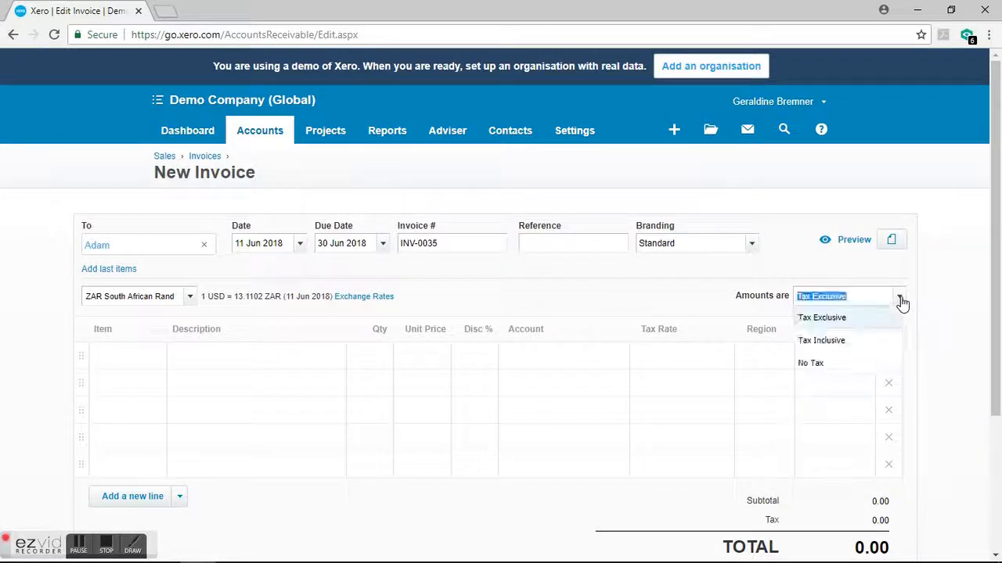
left_click(863, 328)
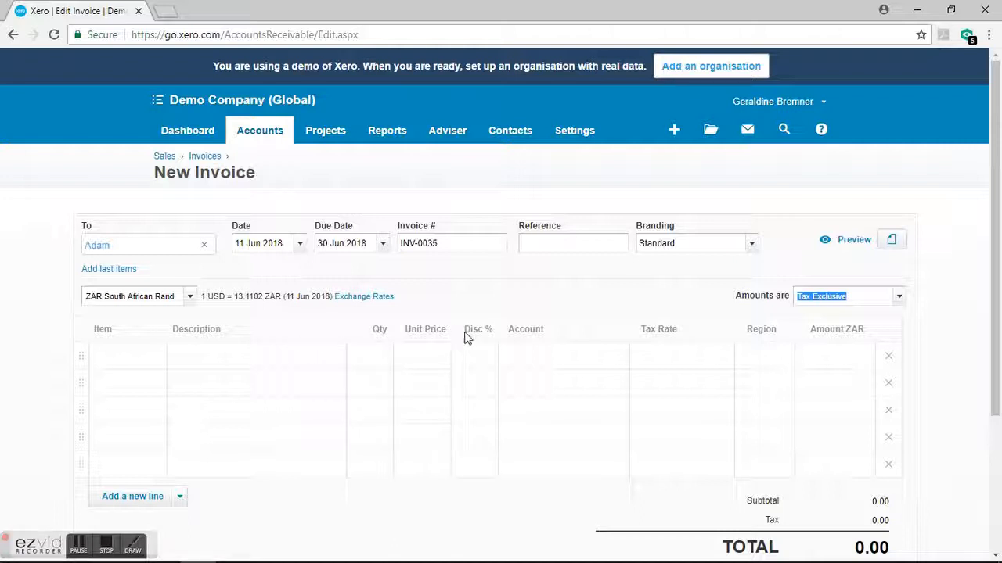
Step: Fill the first line without an inventory item: description "Labour - Hourly Rate", quantity 2, unit price 500 and discount 5%
left_click(152, 364)
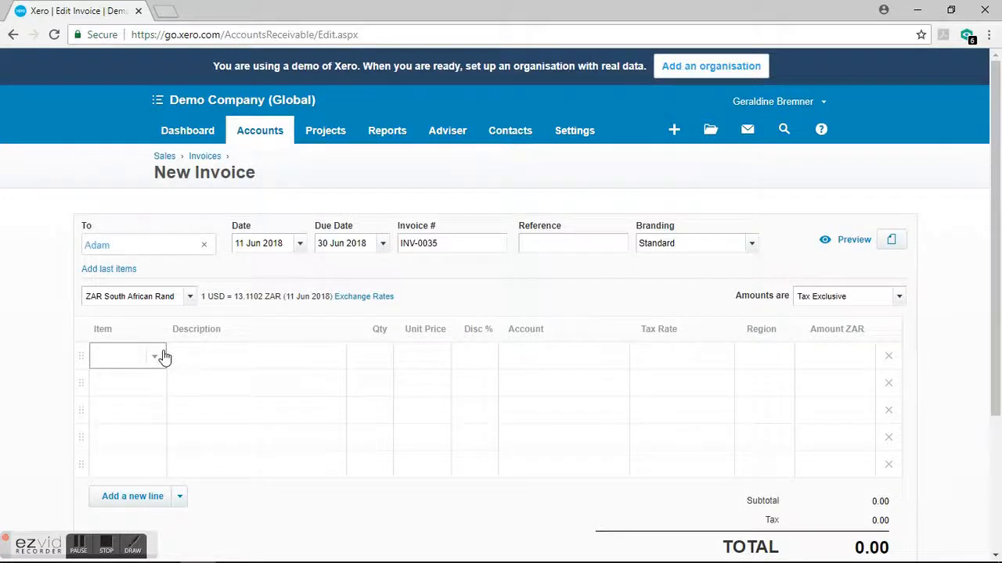
left_click(163, 356)
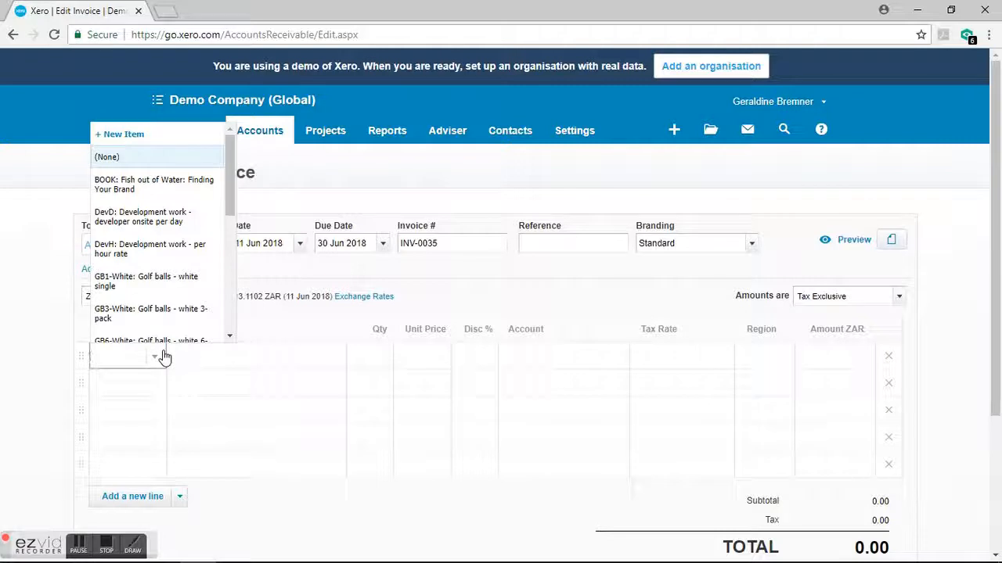
left_click(186, 168)
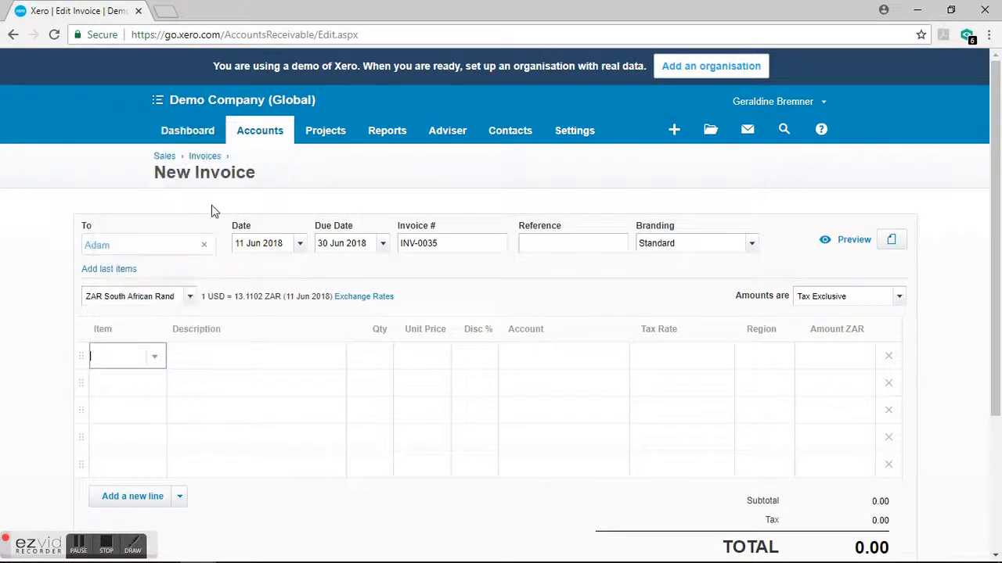
left_click(297, 362)
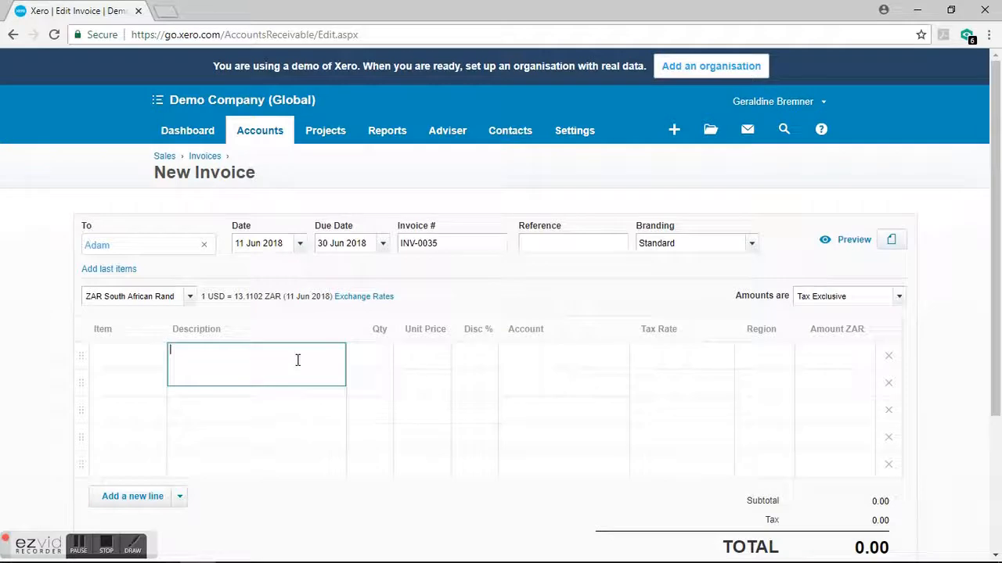
type("Labou")
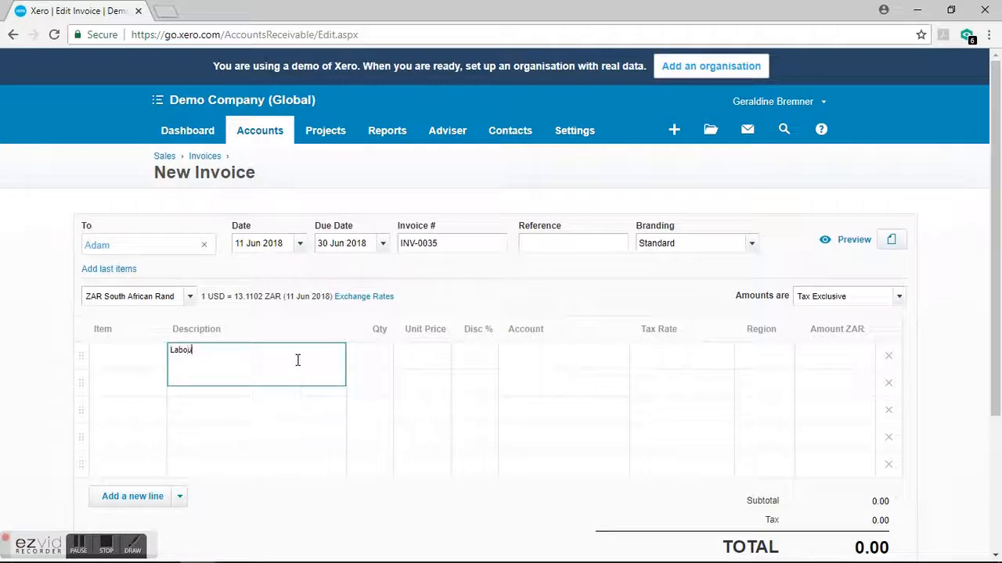
type("r - Hourly Rate")
key("Tab")
key("Tab")
type("500")
key("Tab")
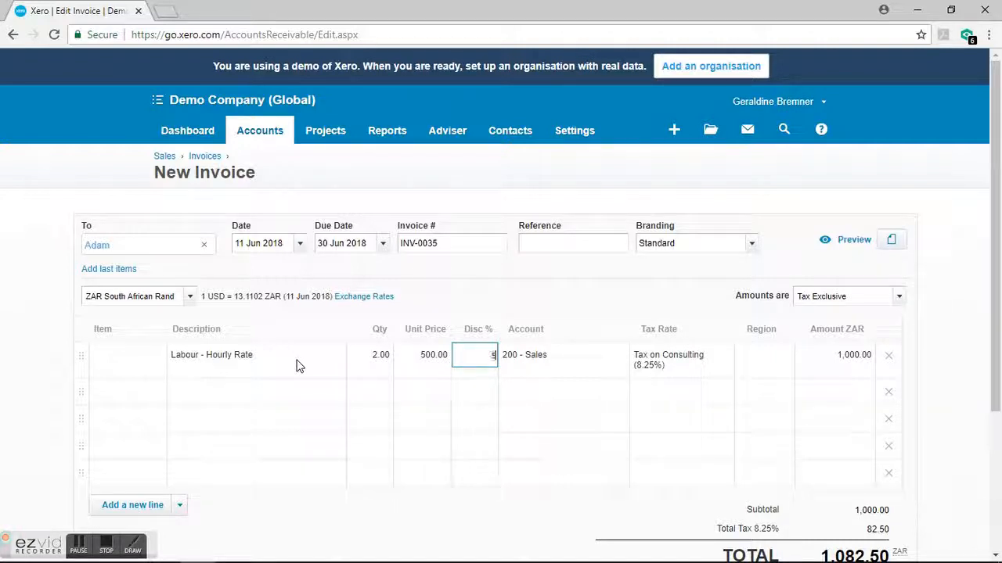
key("Tab")
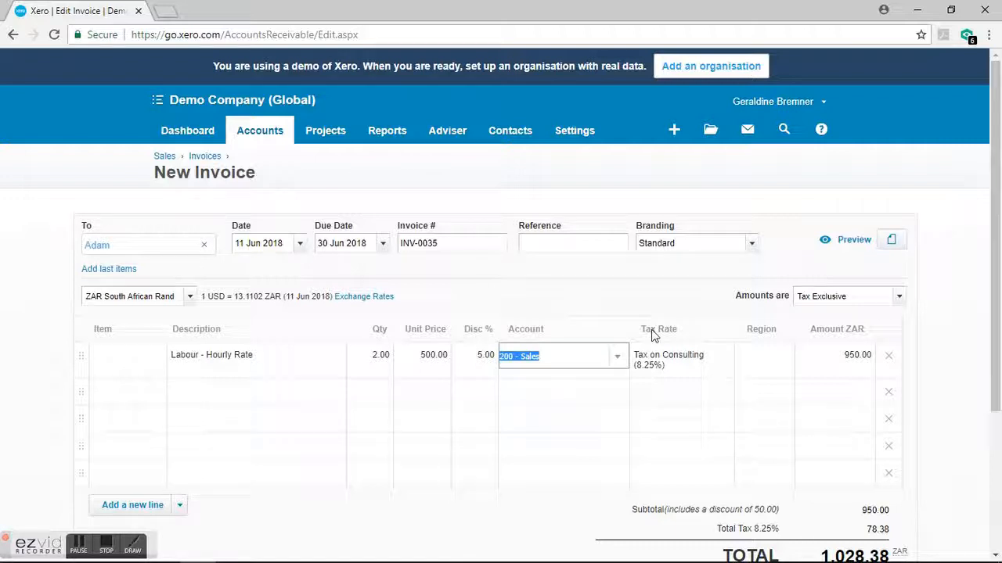
Step: Assign the labour line to account 200 - Sales with tax rate Tax on Consulting (8.25%), leaving the region blank
left_click(617, 357)
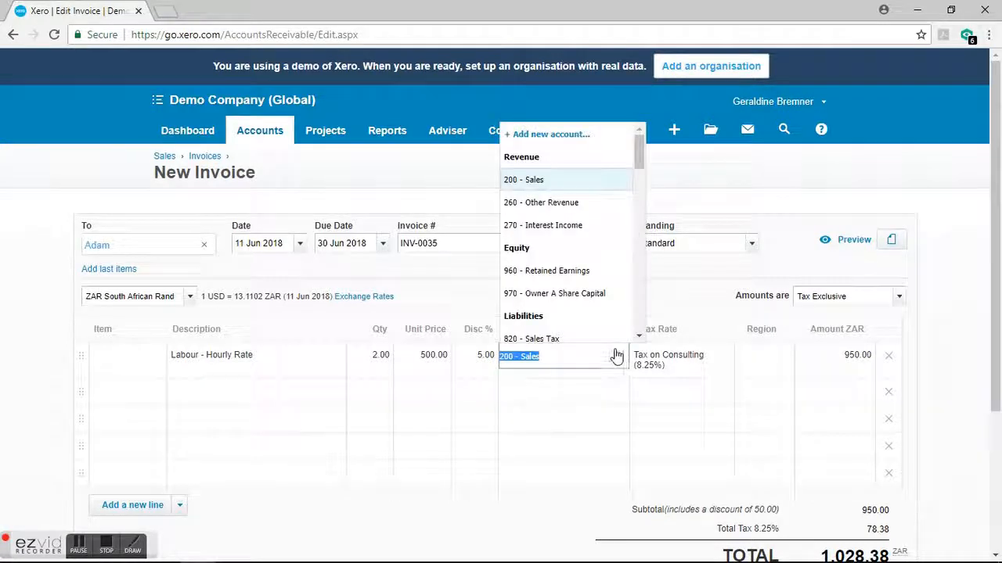
left_click(553, 184)
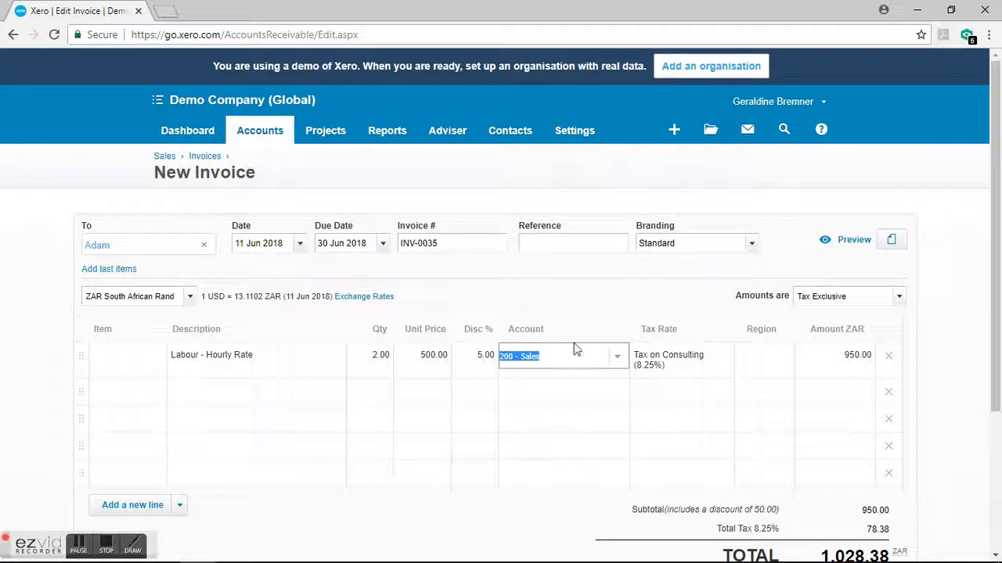
left_click(703, 361)
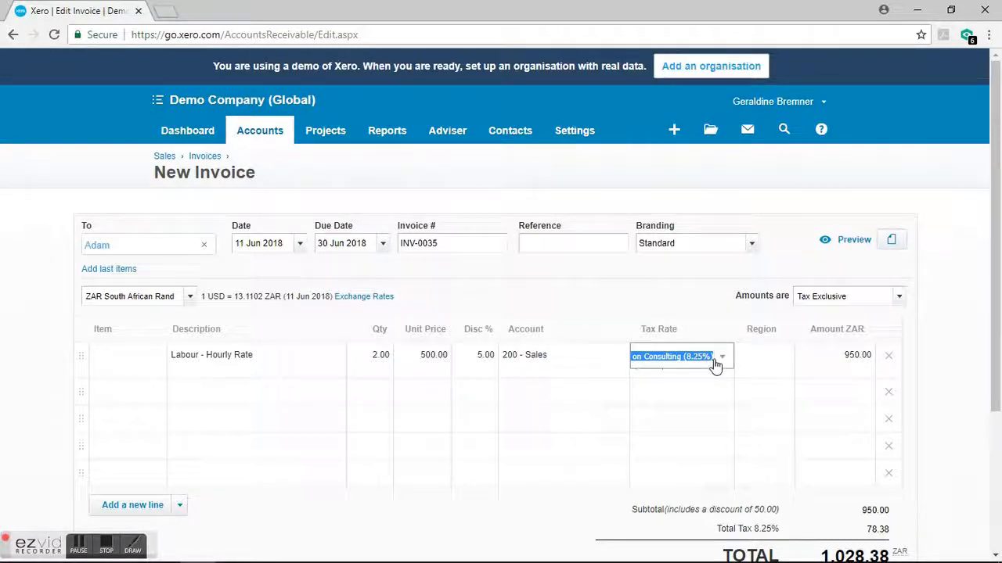
left_click(721, 359)
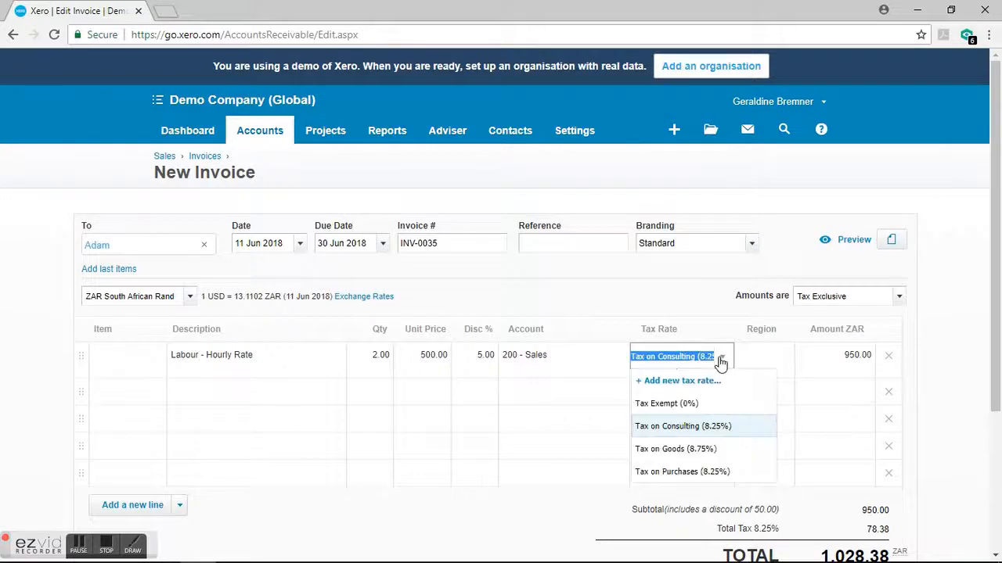
left_click(718, 429)
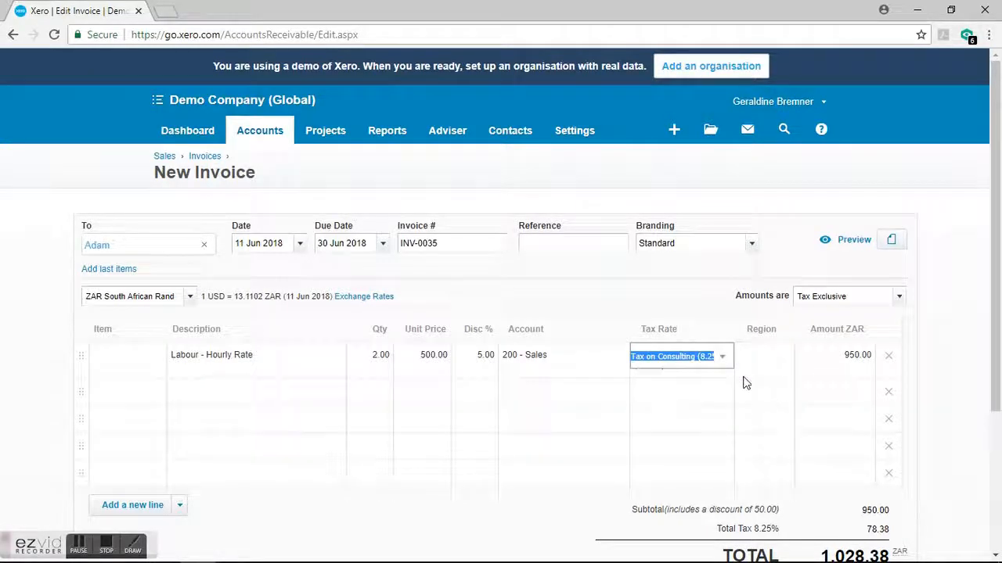
left_click(756, 358)
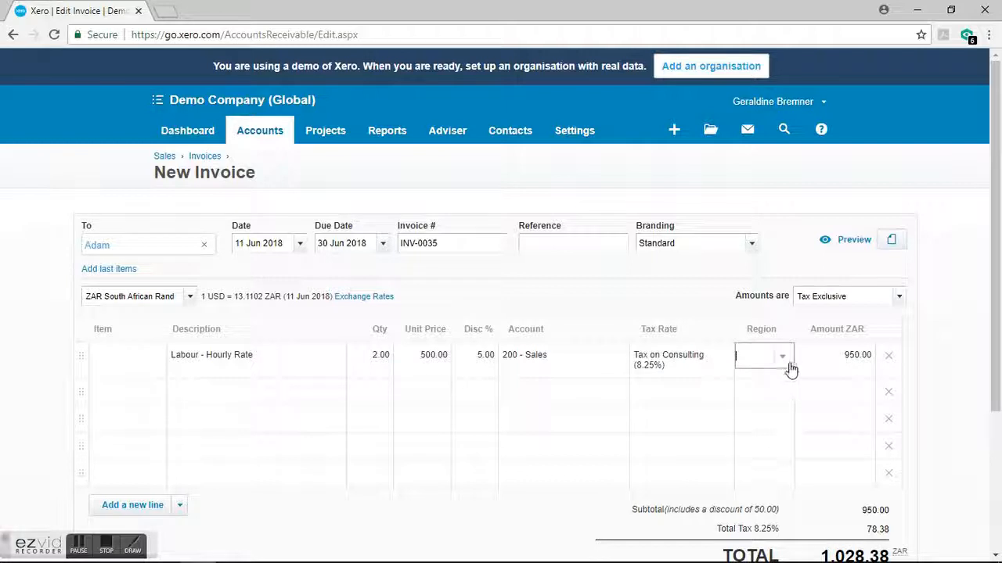
left_click(784, 358)
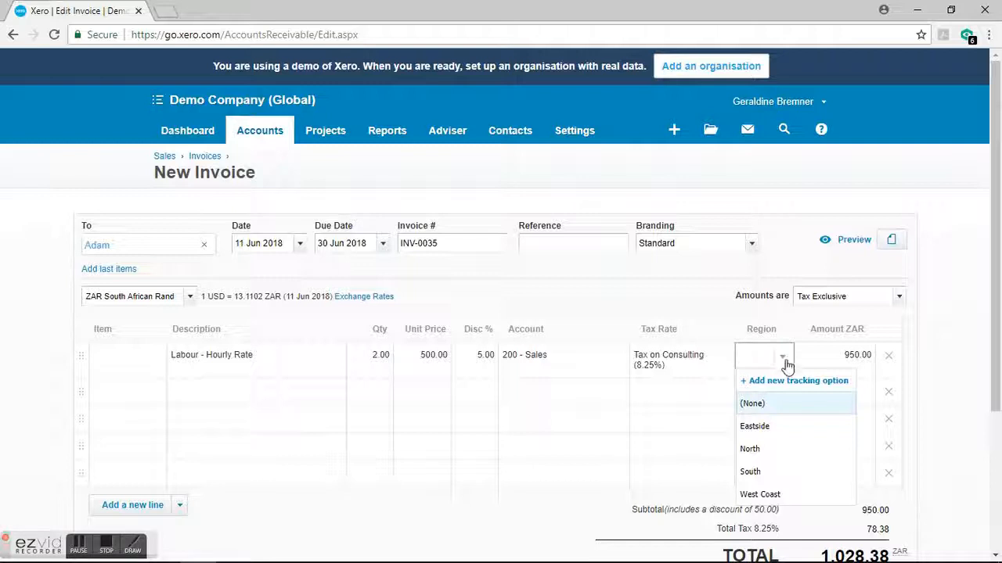
left_click(784, 358)
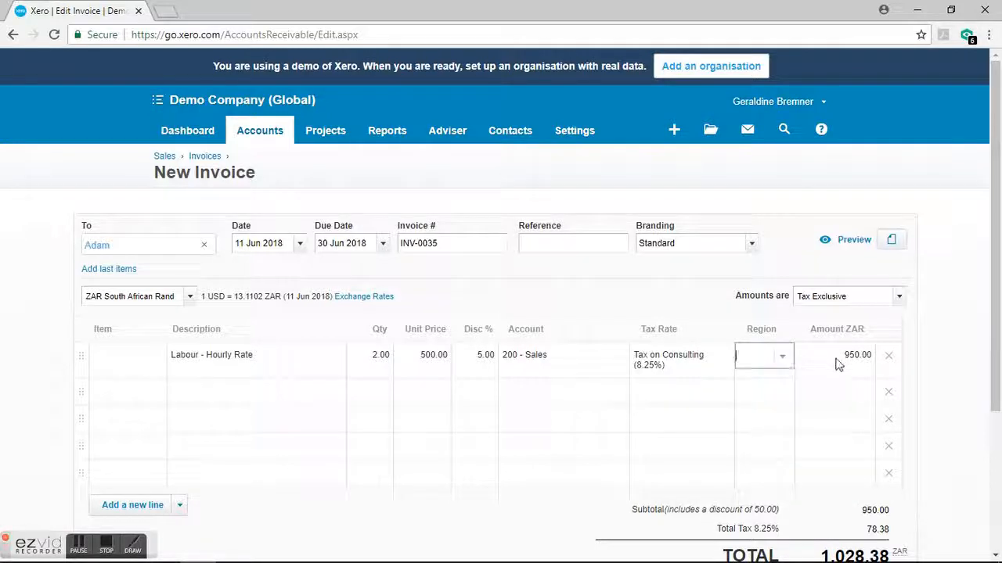
Step: Check the invoice totals, open the invoice preview and review its header, line and amounts due
scroll(838, 364, "down", 2)
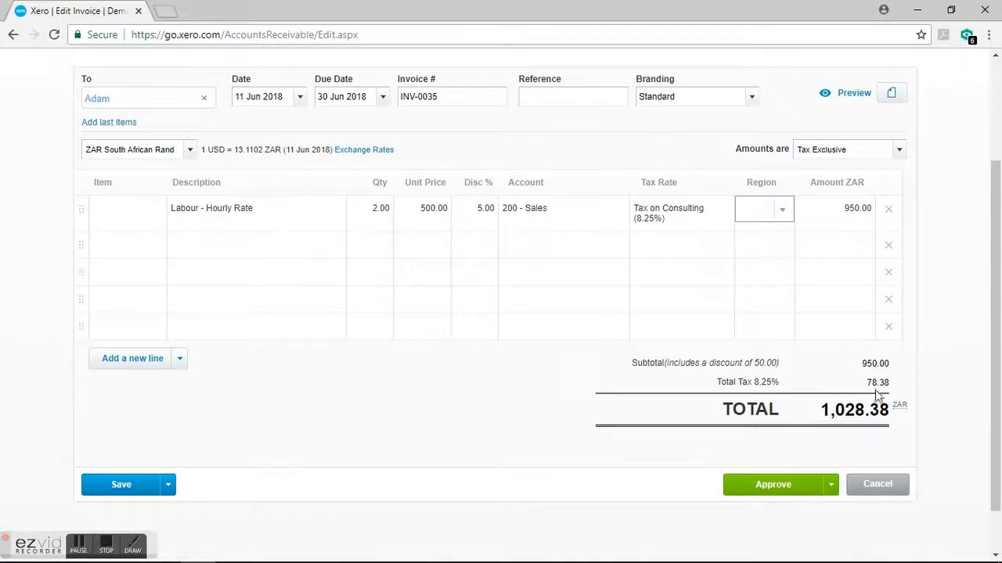
scroll(864, 360, "down", 1)
scroll(858, 360, "up", 2)
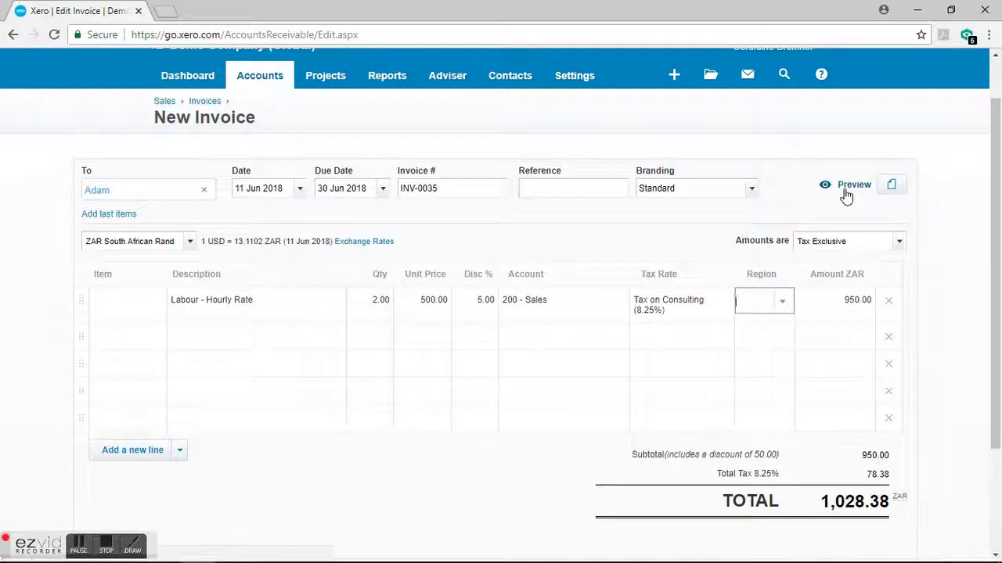
left_click(845, 193)
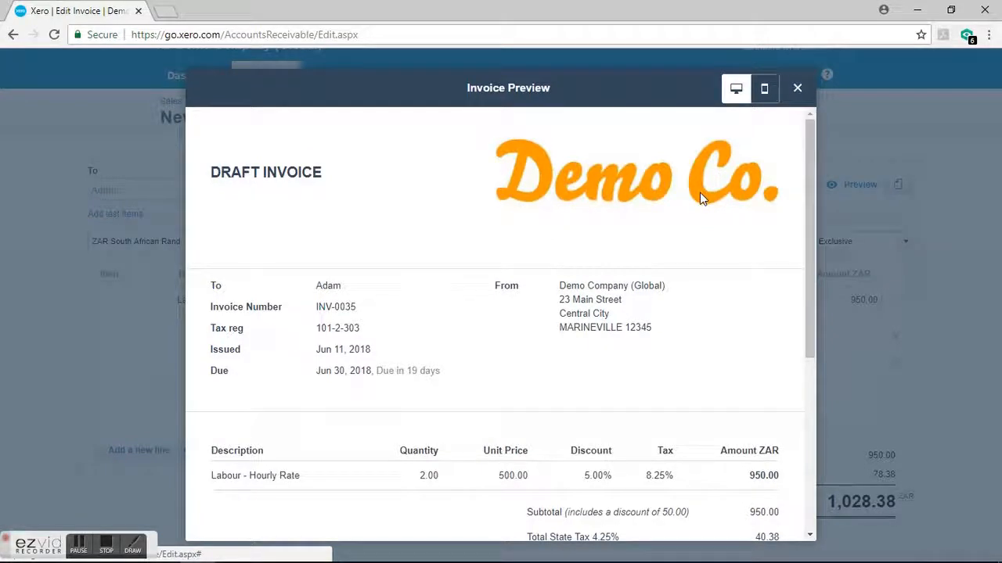
scroll(700, 195, "down", 1)
scroll(700, 201, "down", 2)
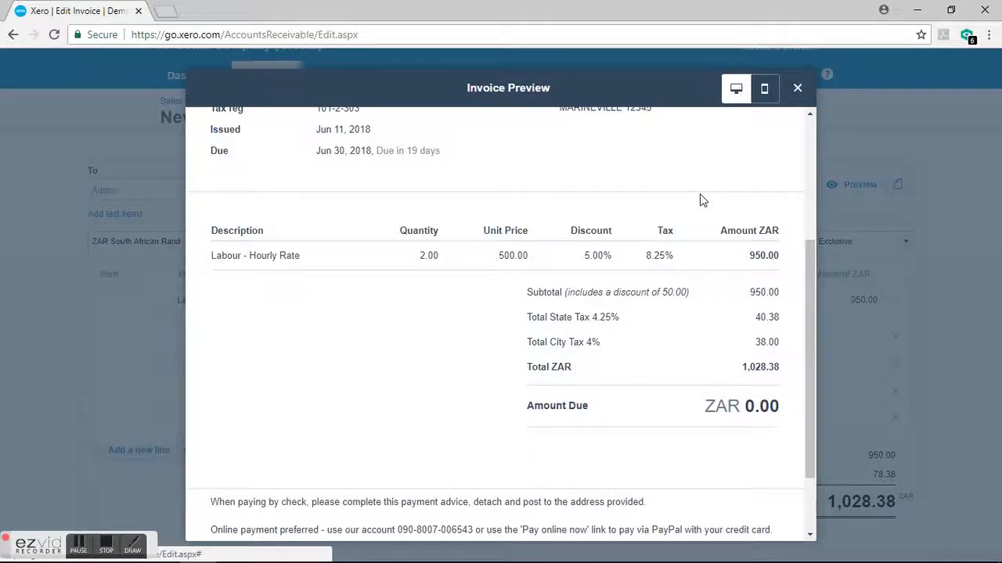
Step: Review the rest of the invoice preview, including the payment advice and footer notes, and close the preview
scroll(701, 199, "down", 2)
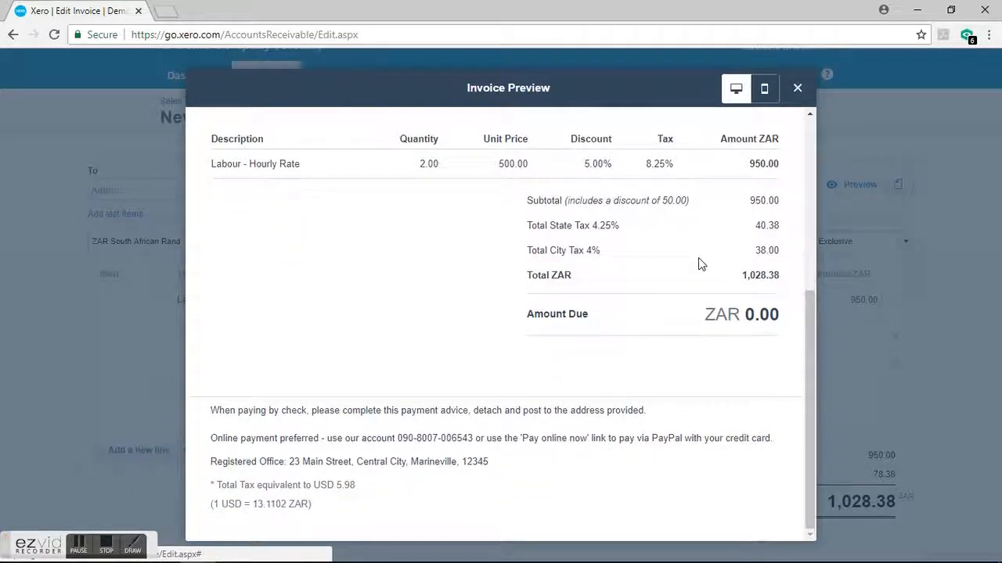
scroll(698, 258, "up", 4)
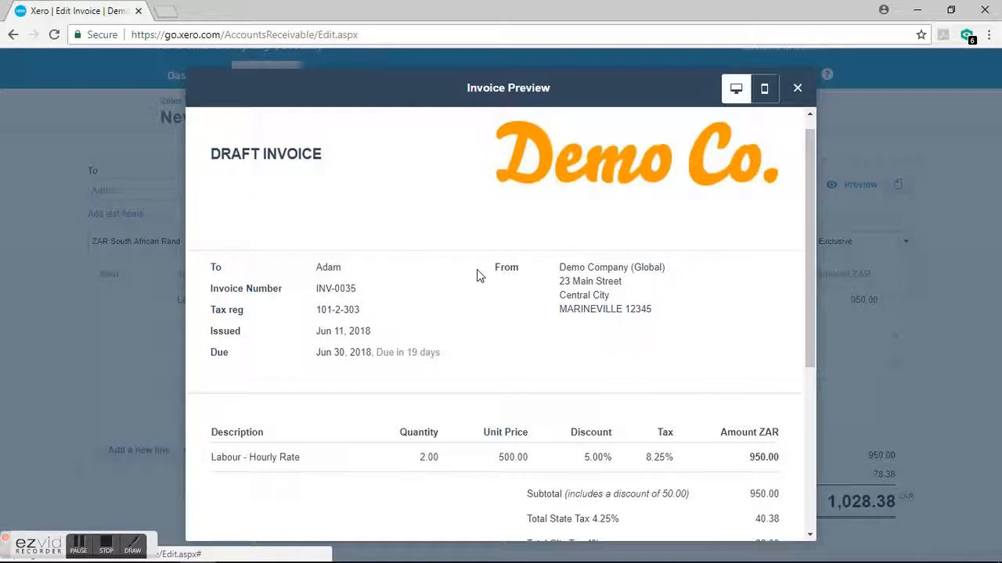
left_click(797, 89)
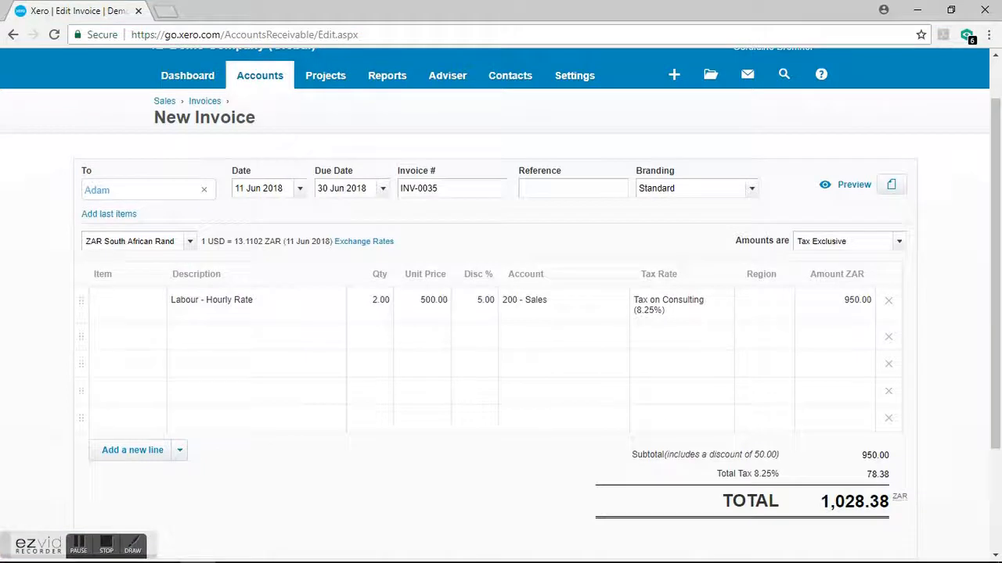
Step: Look through the save options without choosing one and approve the invoice
scroll(246, 427, "down", 2)
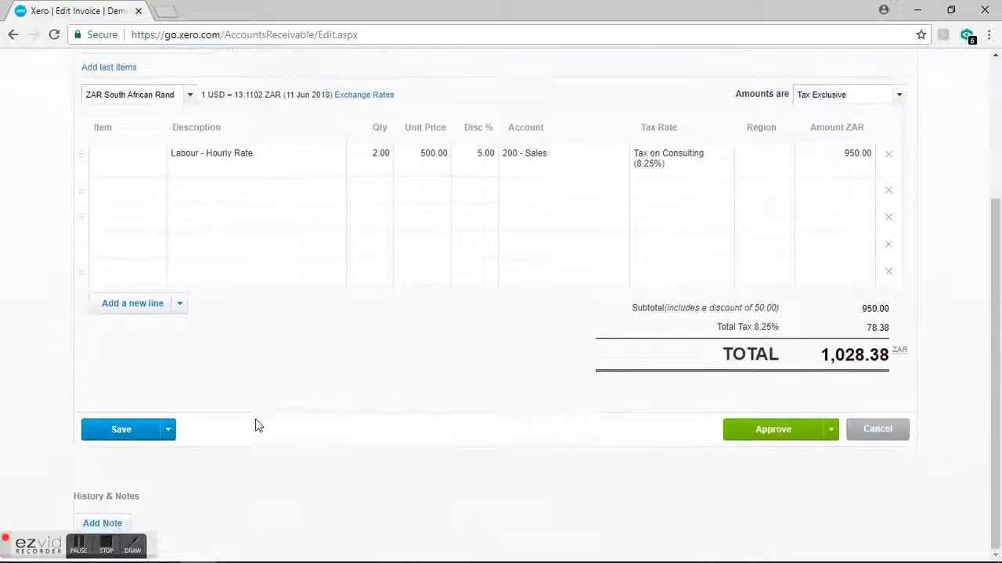
left_click(168, 430)
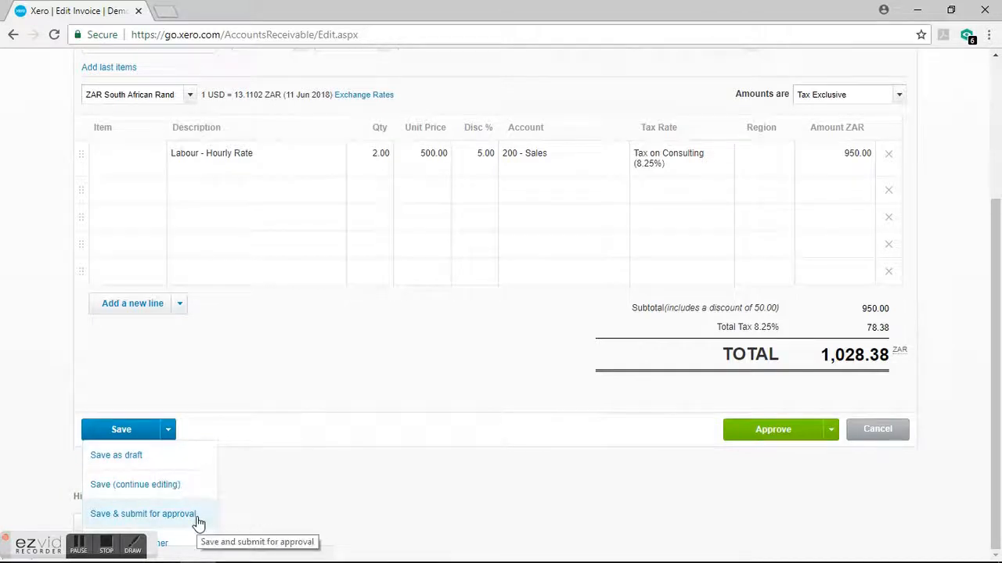
left_click(170, 432)
left_click(781, 430)
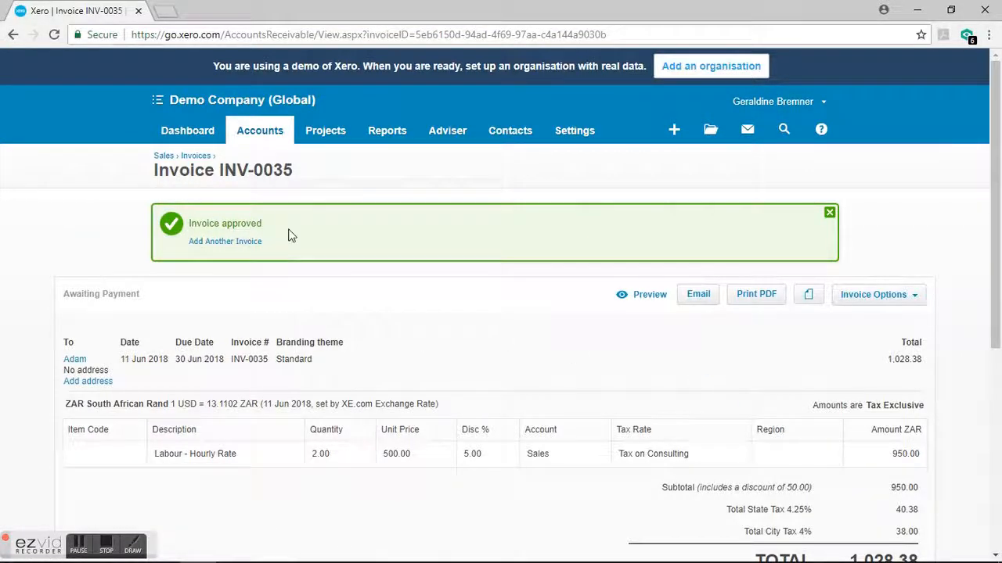
Step: Email the approved invoice to the customer with the Sales Invoice: Basic template, marked as sent and without attachments
left_click(699, 296)
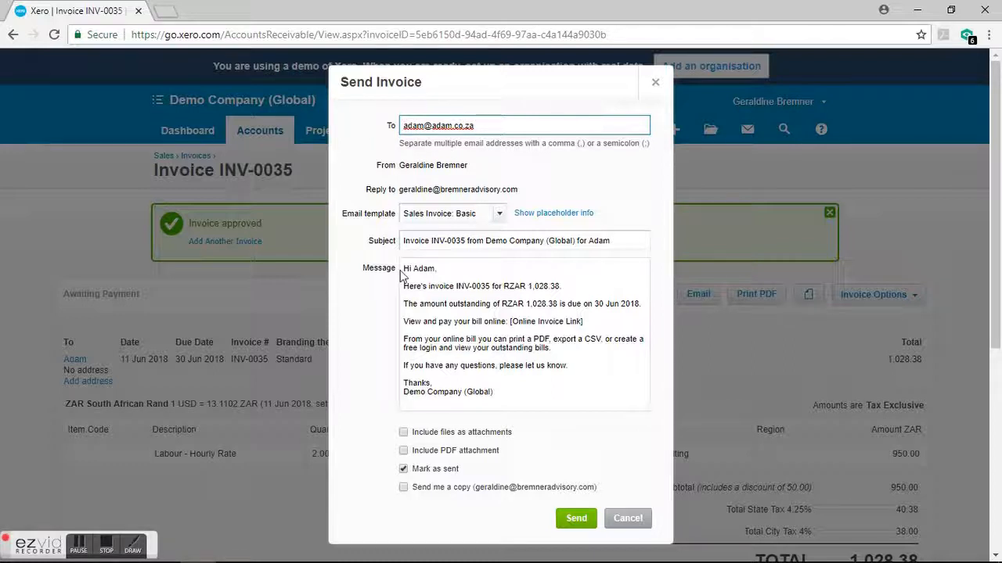
left_click(500, 215)
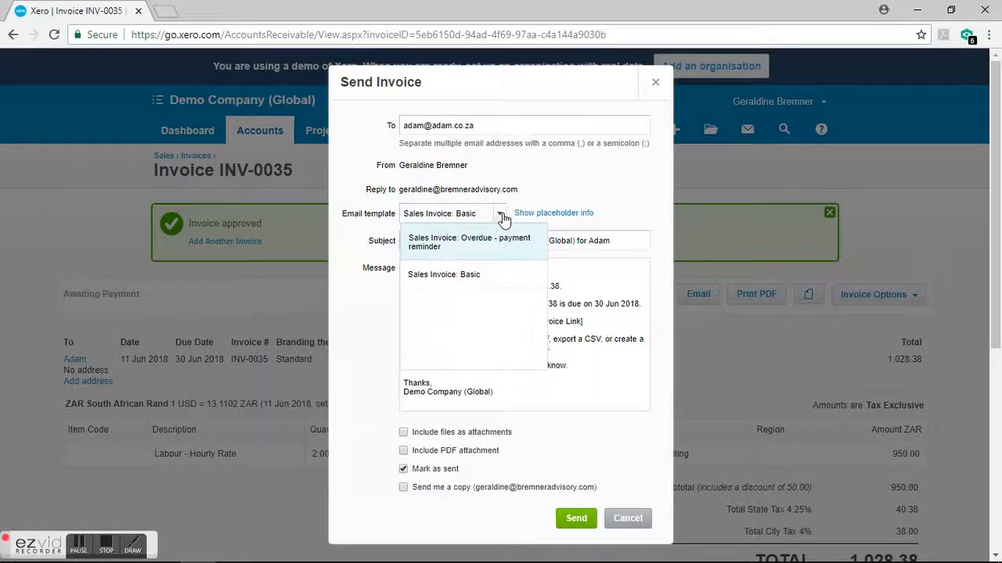
left_click(502, 219)
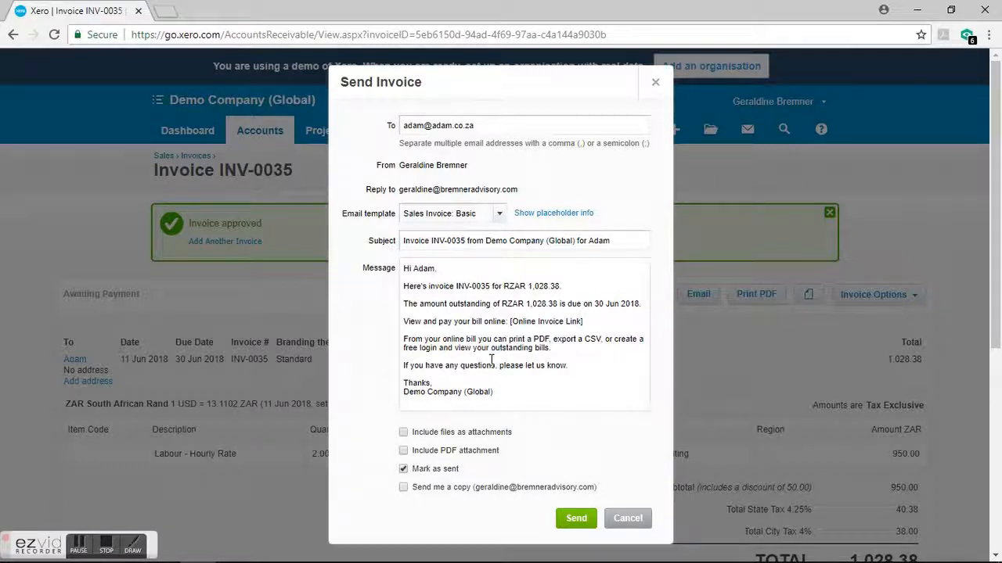
scroll(491, 359, "down", 2)
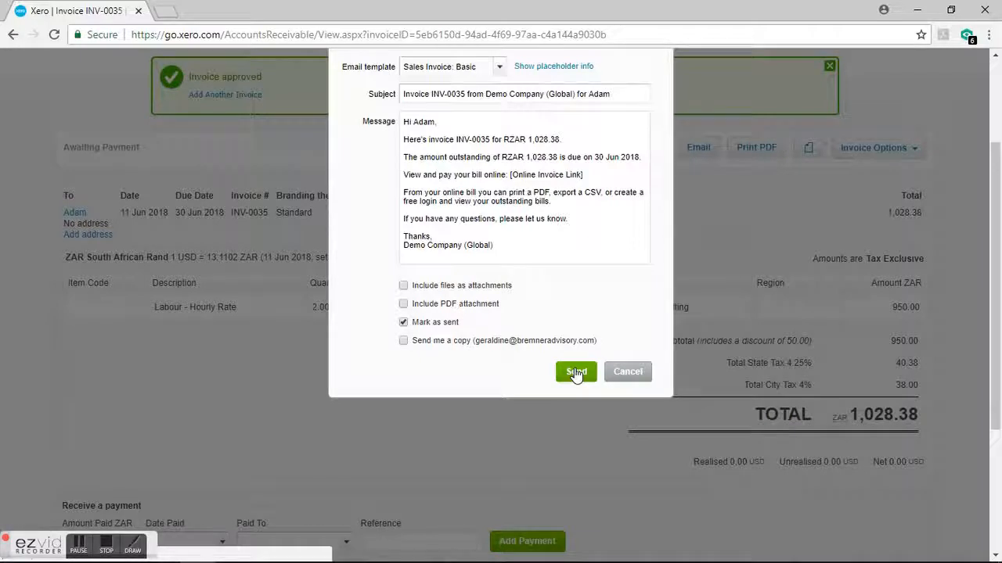
left_click(576, 374)
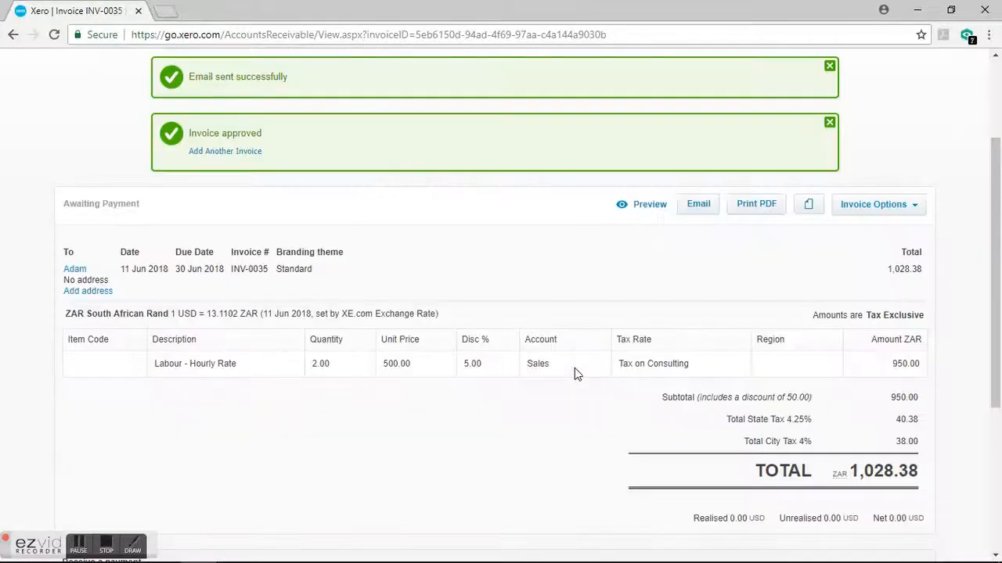
Step: Return to the Sales dashboard, open the invoices awaiting payment and review the list with its due dates and sent status
scroll(458, 289, "up", 1)
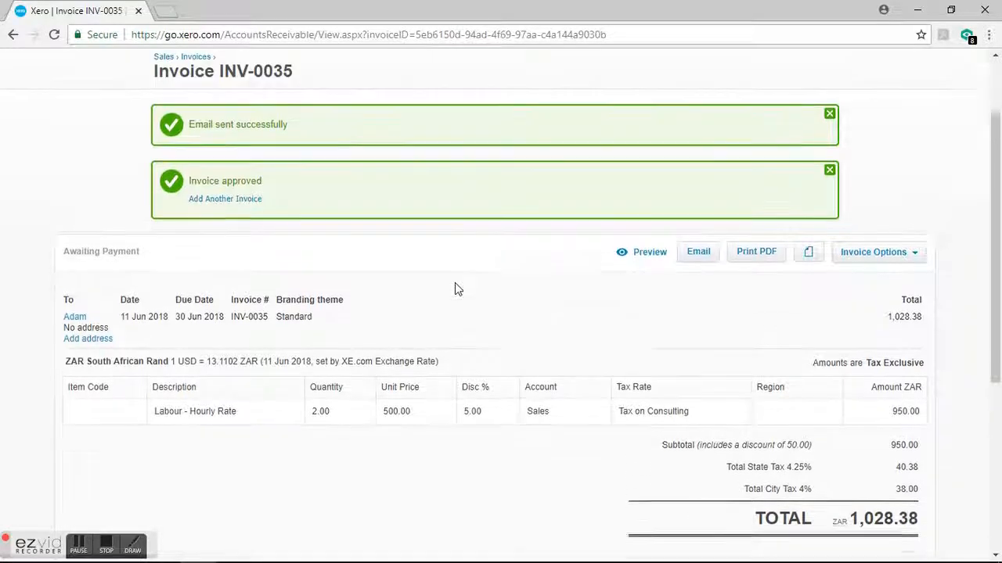
scroll(455, 285, "up", 1)
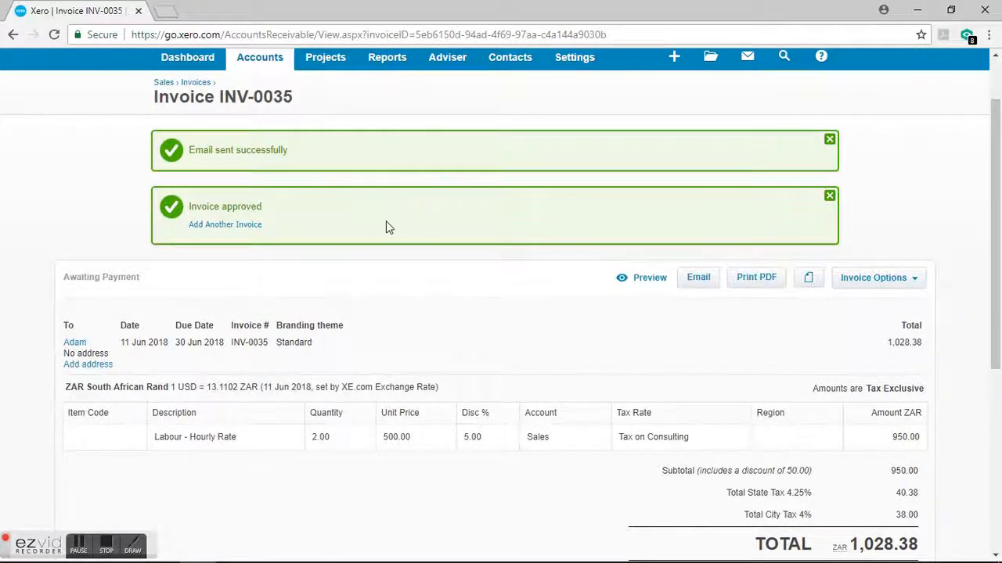
scroll(375, 219, "up", 2)
left_click(164, 156)
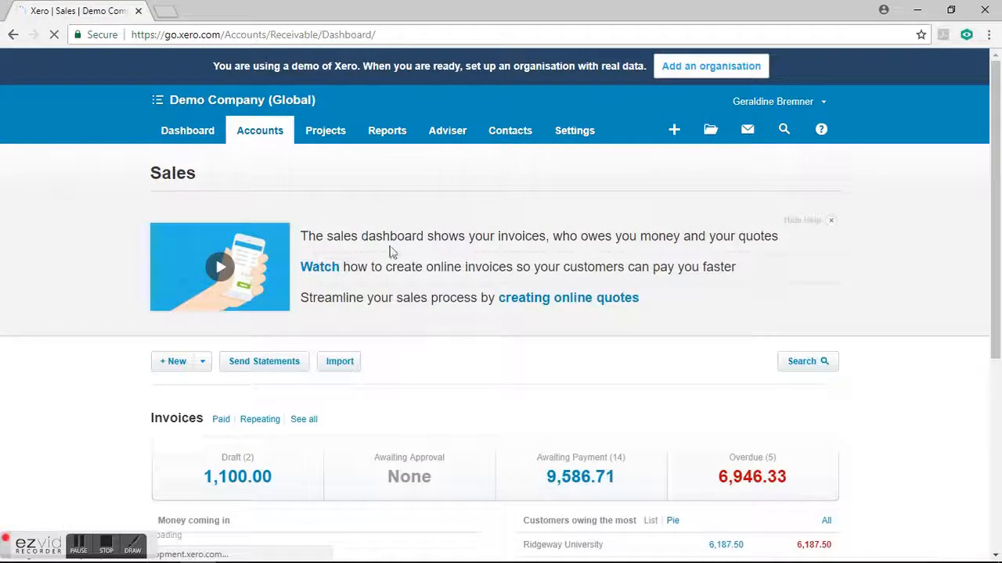
scroll(476, 252, "down", 3)
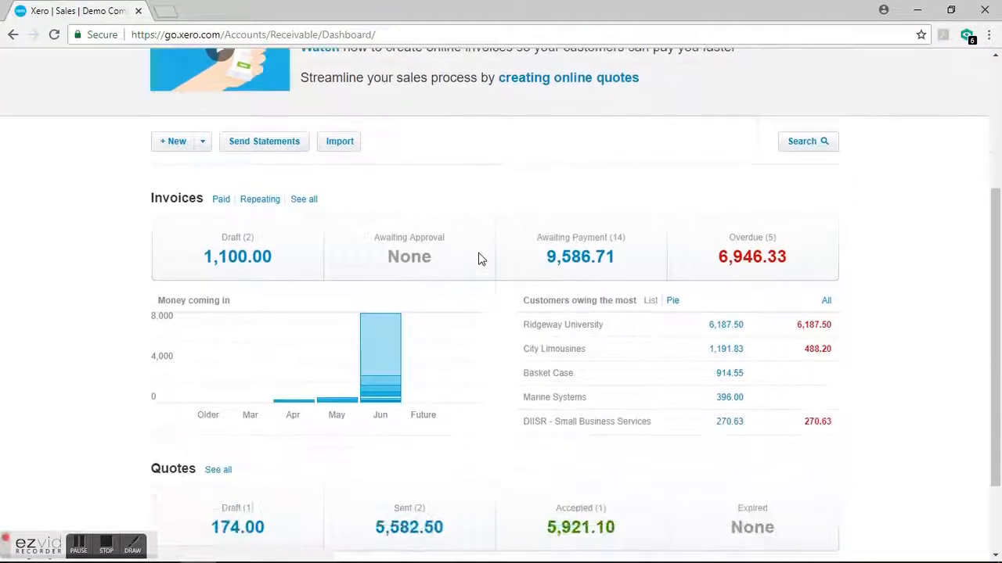
left_click(593, 252)
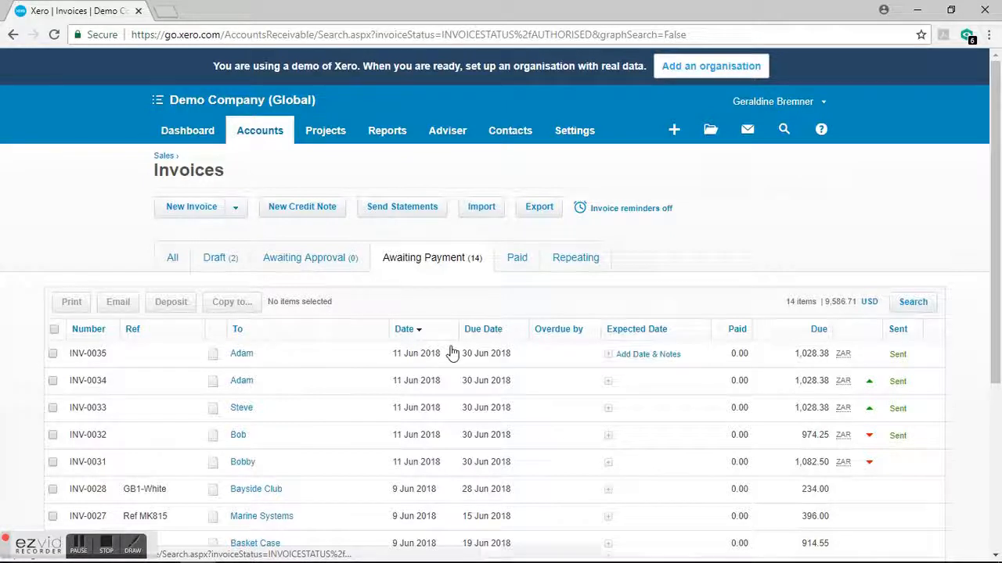
scroll(452, 360, "down", 3)
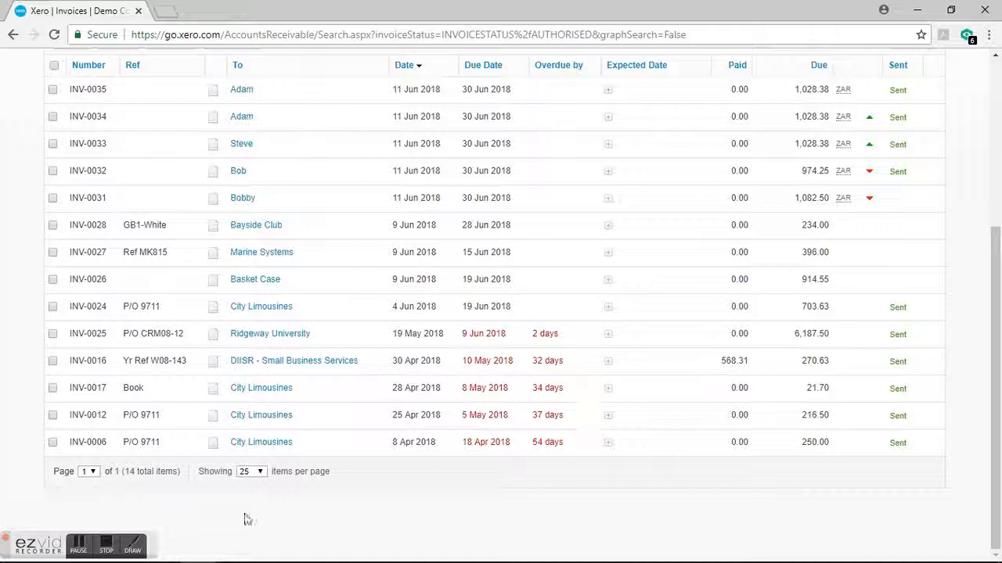
left_click(103, 548)
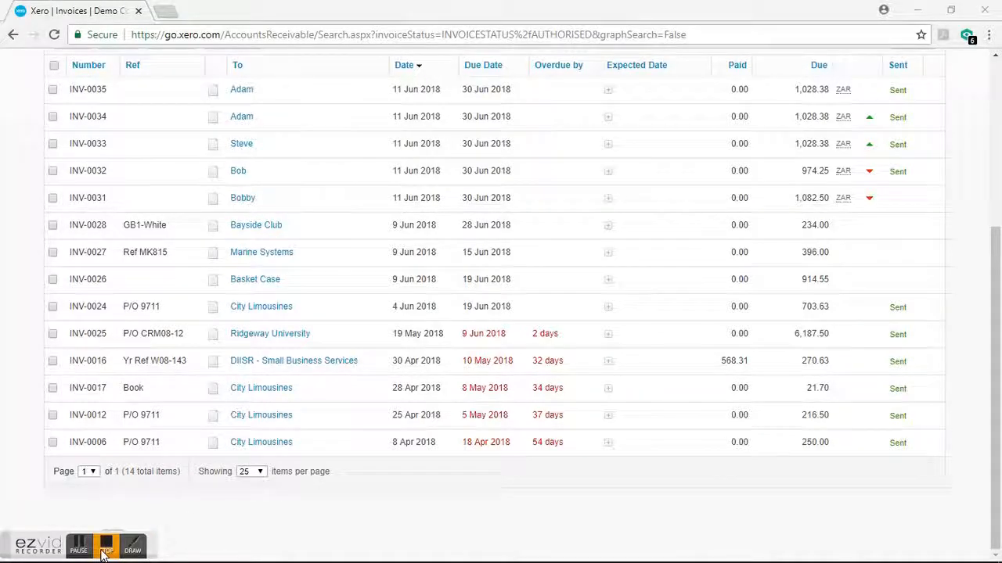